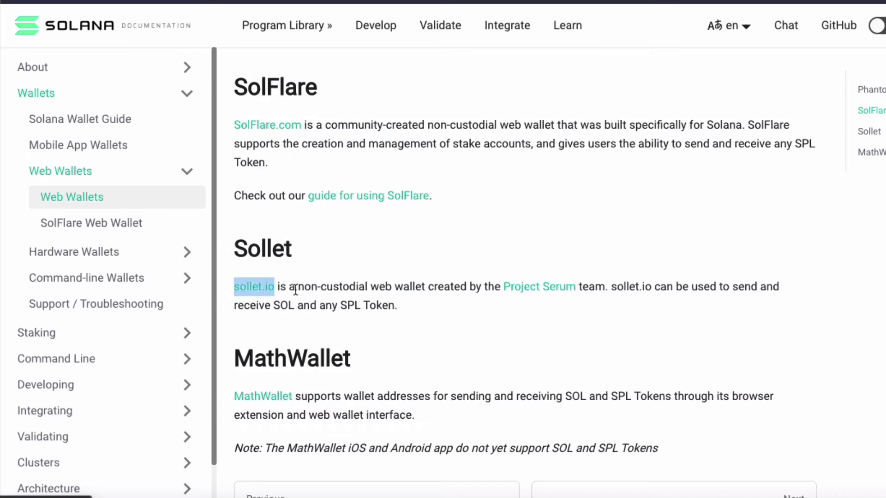
Open the sollet.io web wallet and look over its Create New Wallet page
left_click(257, 292)
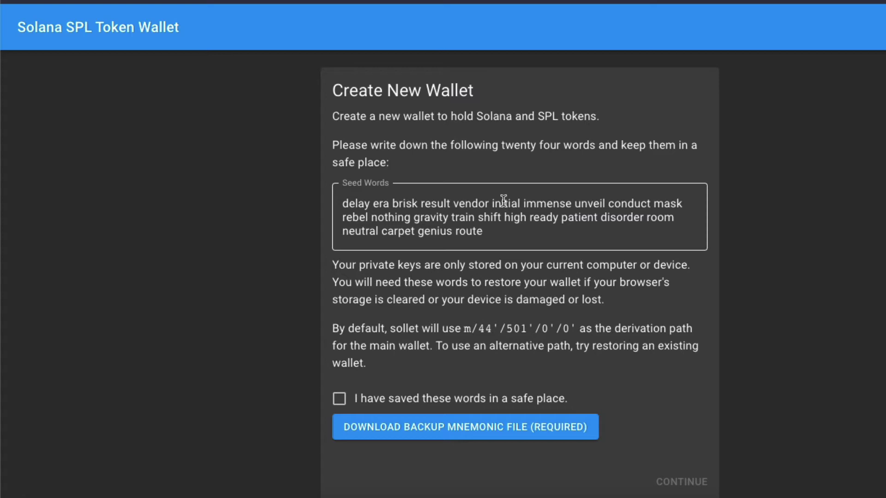
scroll(441, 197, "down", 1)
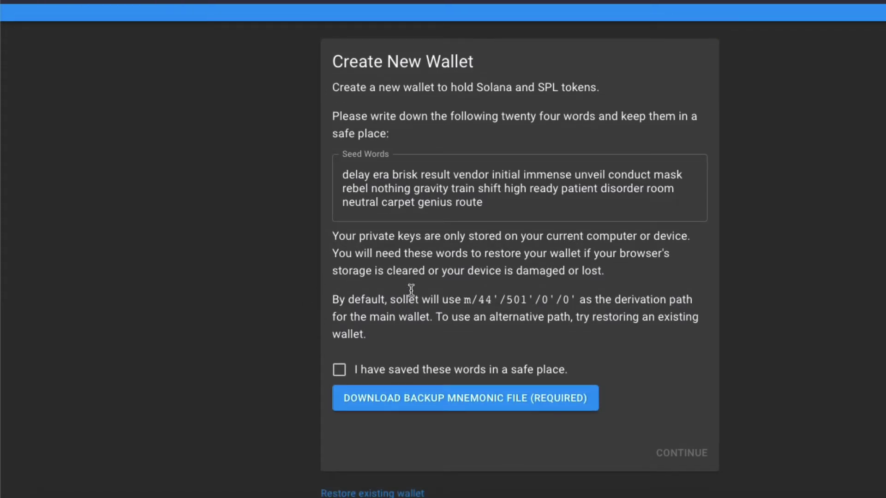
scroll(410, 286, "up", 1)
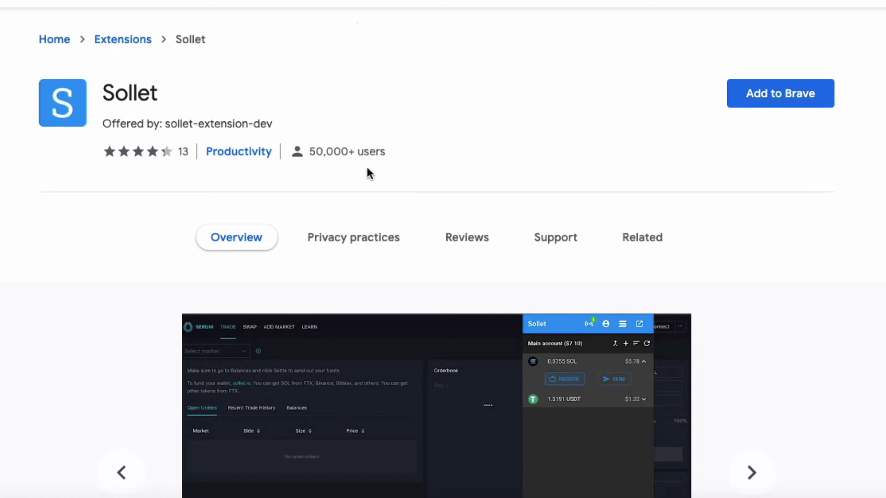
Find the Sollet extension entry in the Telegram wallet list and follow its Chrome Web Store link
scroll(367, 171, "down", 1)
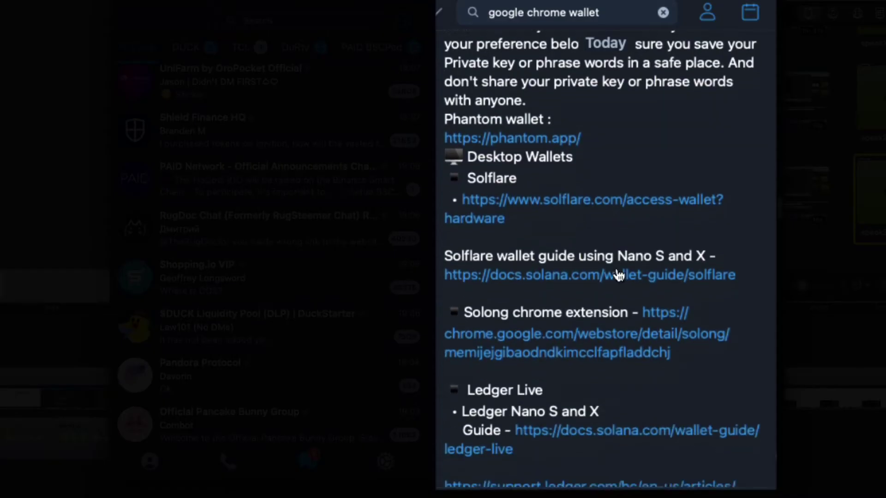
scroll(617, 272, "down", 5)
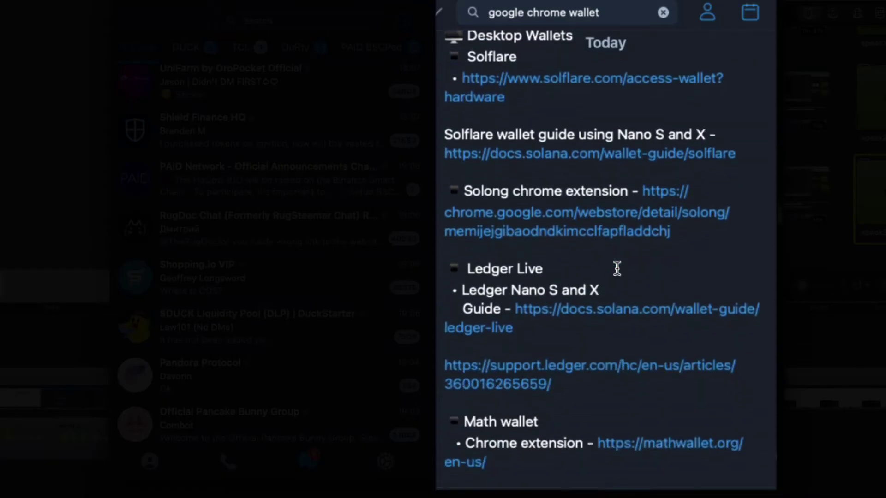
scroll(616, 300, "down", 1)
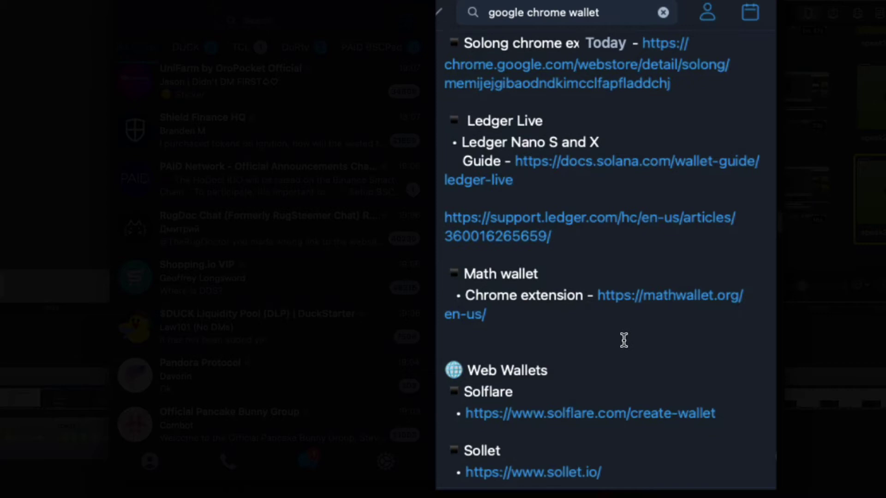
scroll(623, 340, "down", 3)
scroll(624, 341, "down", 3)
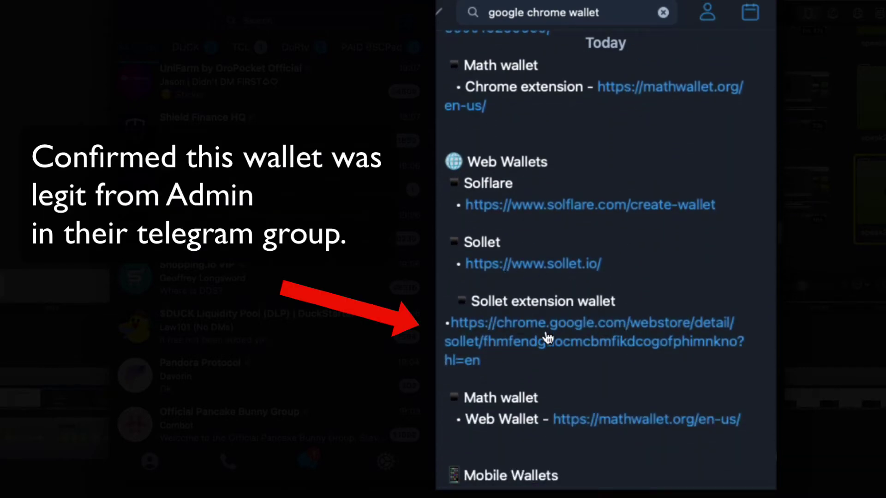
left_click(574, 335)
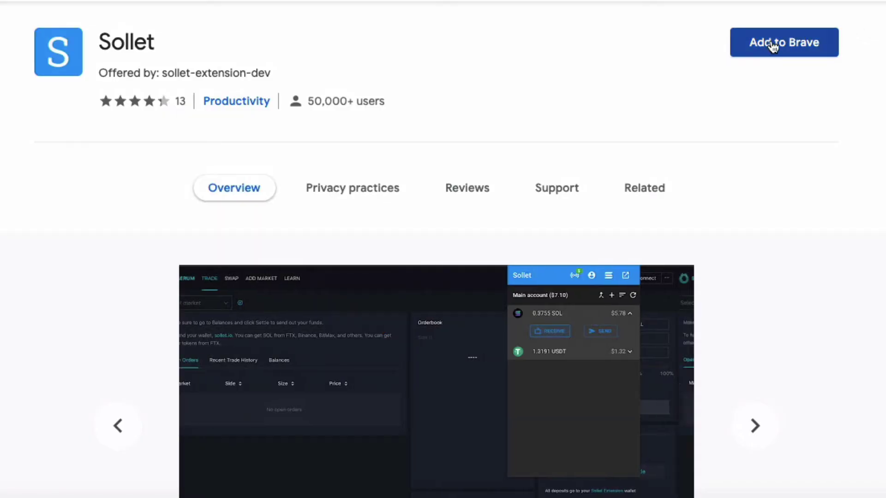
Add the Sollet extension to Brave and create a wallet whose main account shows 0.0000 SOL
left_click(771, 42)
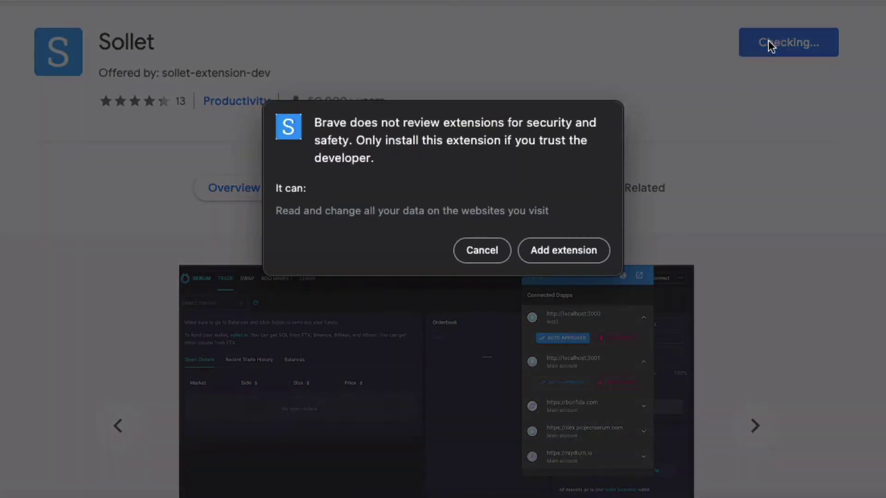
left_click(559, 249)
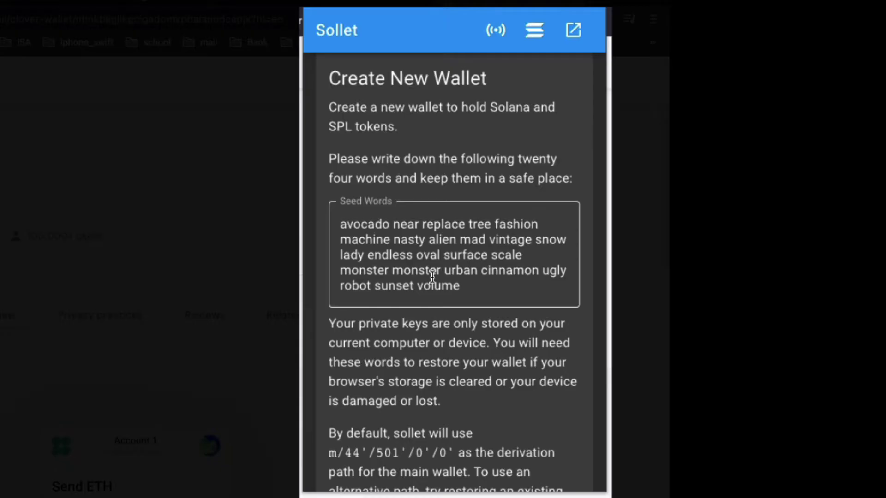
scroll(461, 385, "down", 1)
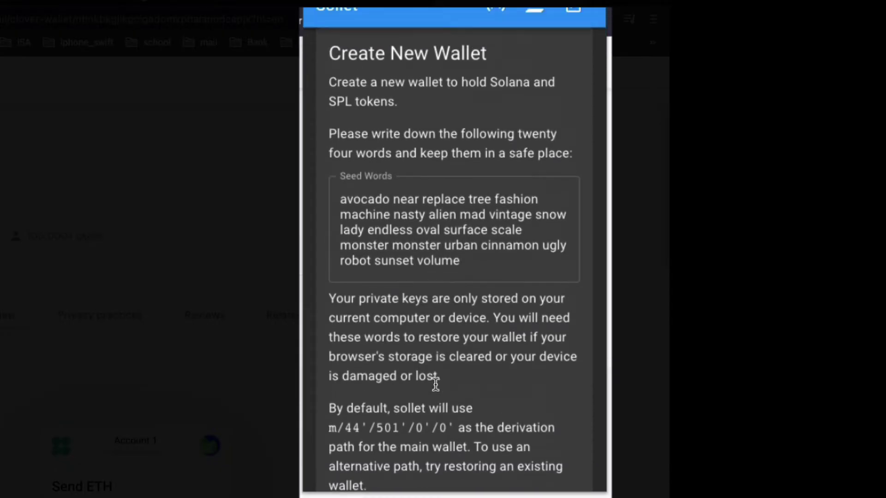
scroll(488, 386, "up", 1)
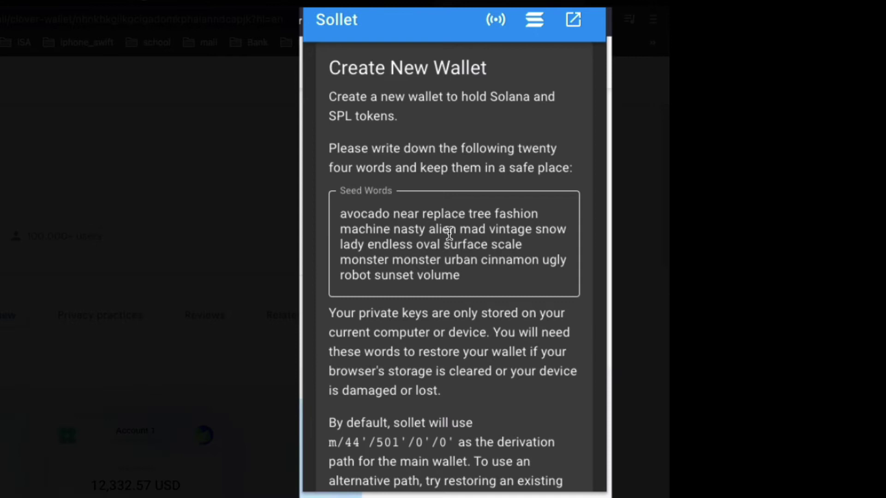
scroll(410, 356, "down", 1)
scroll(410, 356, "down", 1)
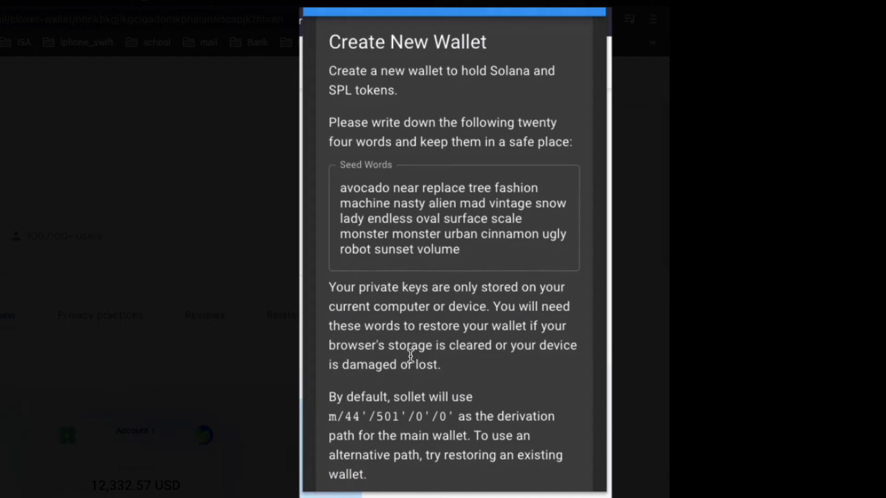
scroll(410, 355, "down", 4)
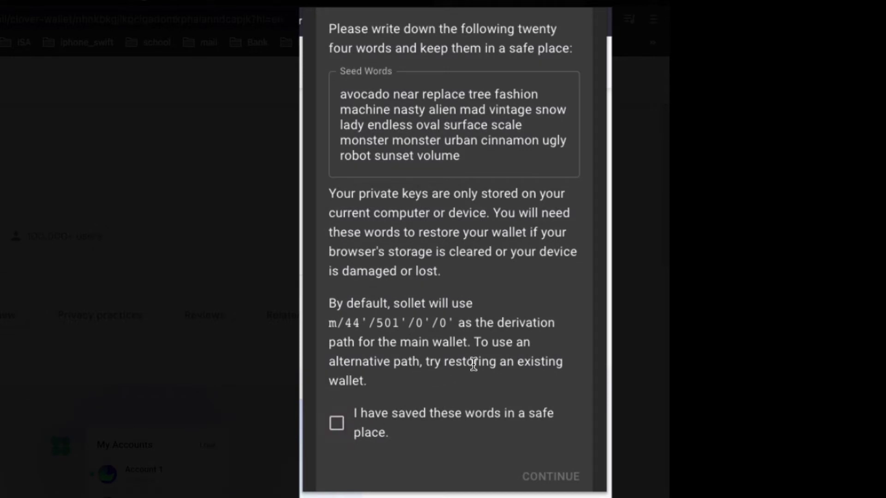
scroll(469, 369, "down", 1)
scroll(468, 369, "up", 3)
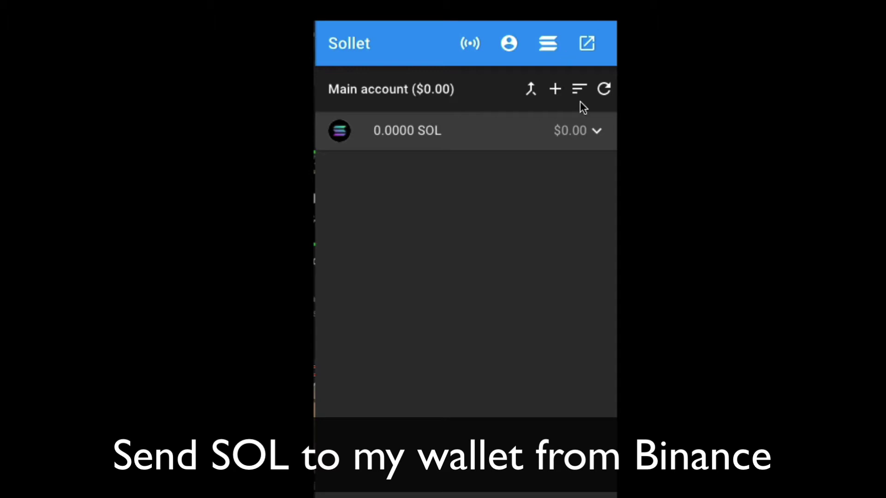
Expand the SOL row and show the wallet's Deposit SOL address
left_click(597, 132)
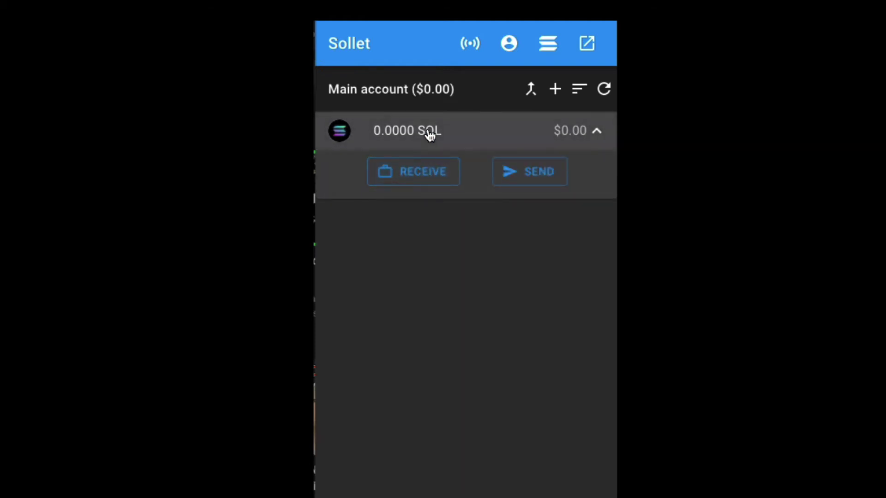
left_click(420, 172)
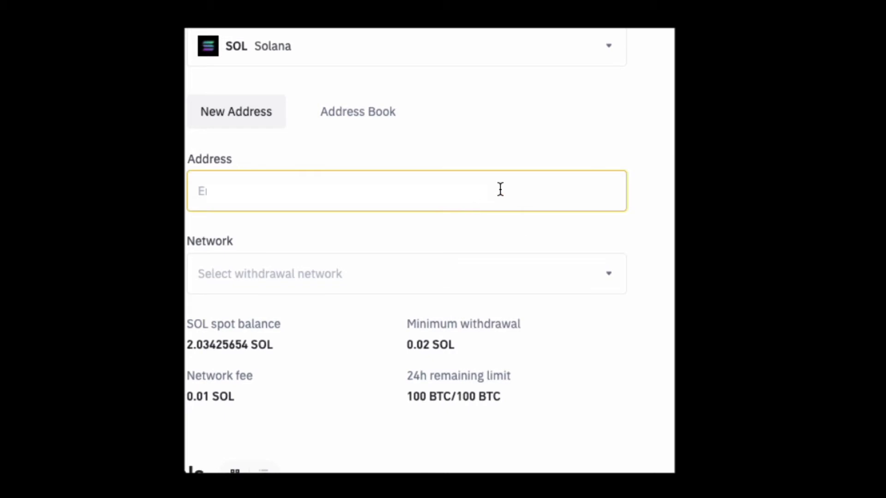
Paste the Sollet deposit address and withdraw the maximum SOL balance over the SOL network
right_click(496, 187)
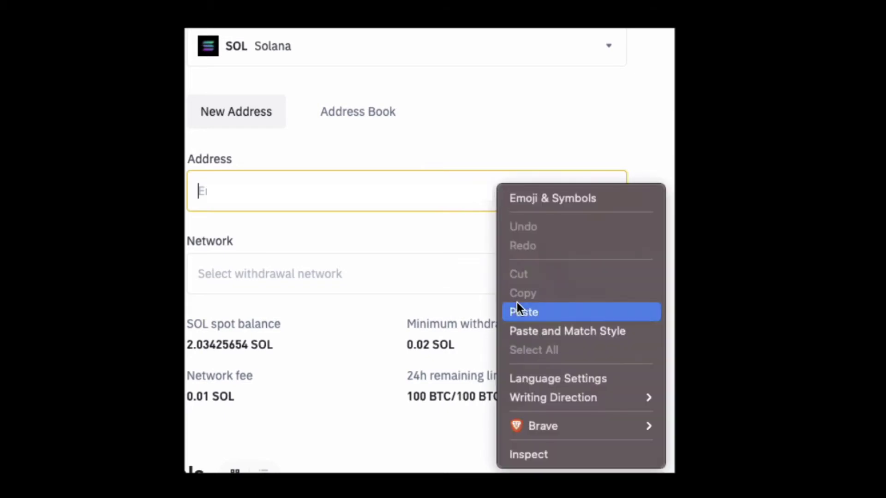
left_click(529, 313)
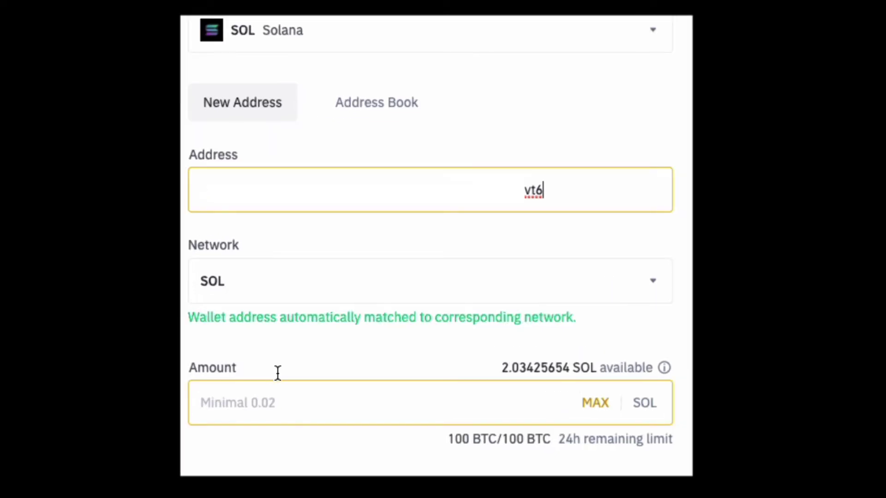
left_click(594, 402)
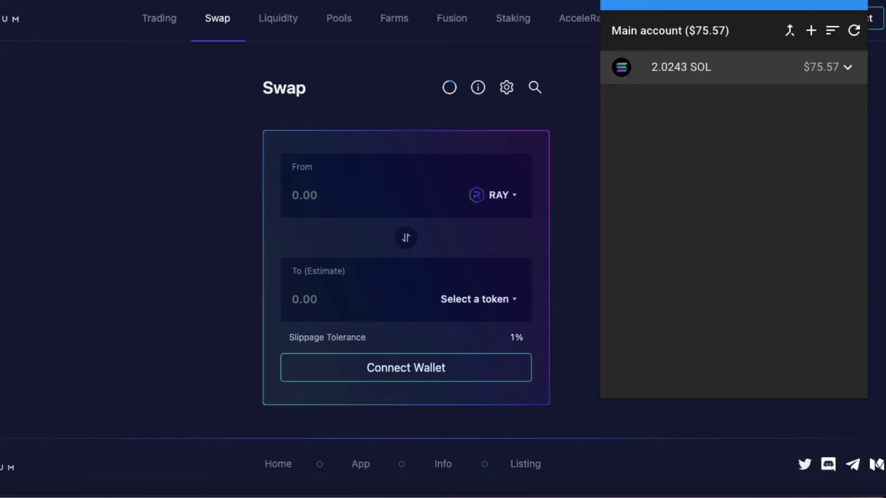
Connect the Sollet Extension wallet to Raydium and approve its account access
left_click(193, 289)
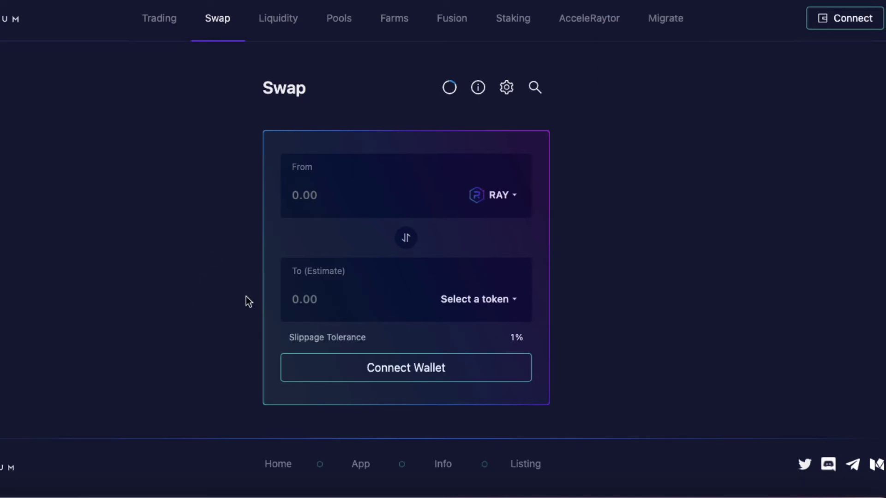
left_click(372, 368)
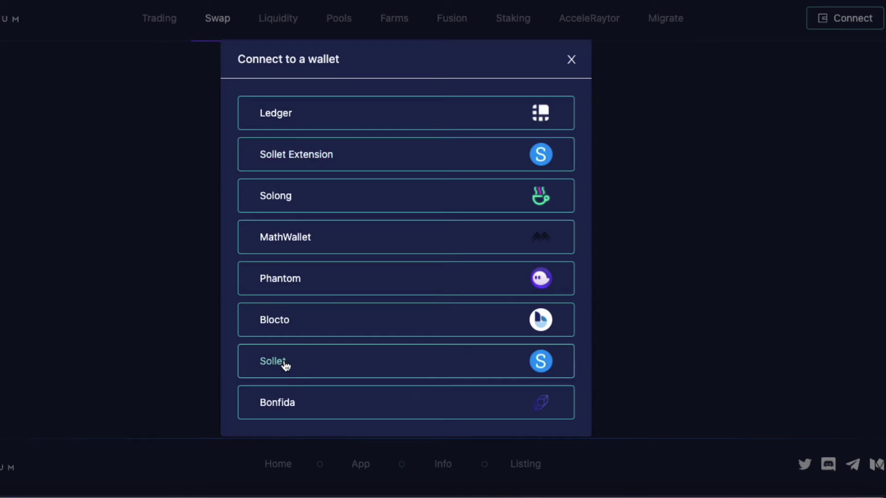
left_click(295, 152)
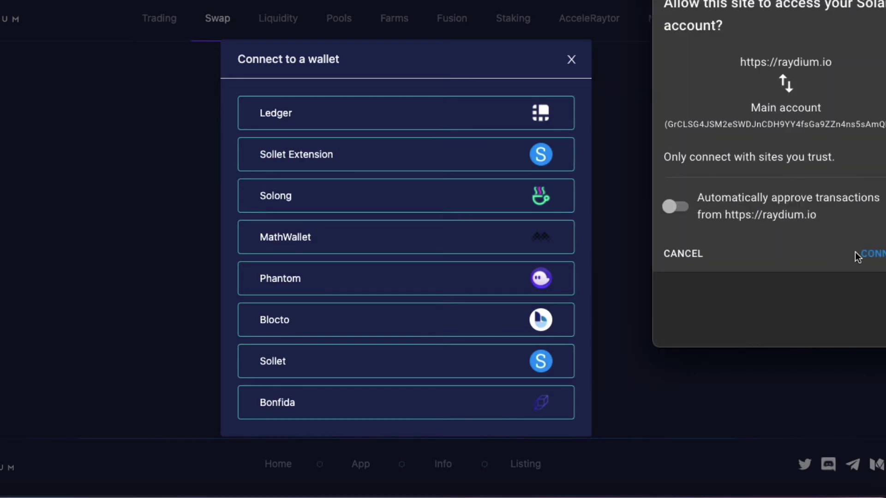
left_click(876, 255)
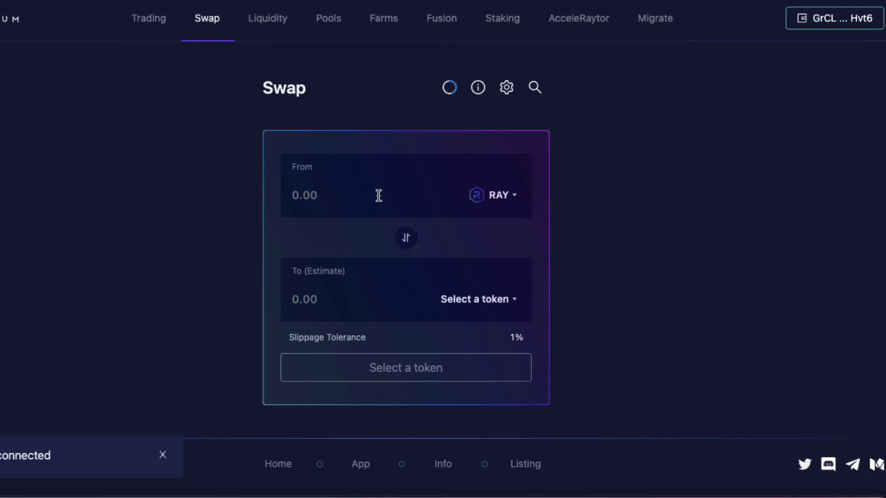
Browse the Farms list to find the RAY-SOL LP farm at 48.76% APR
left_click(516, 196)
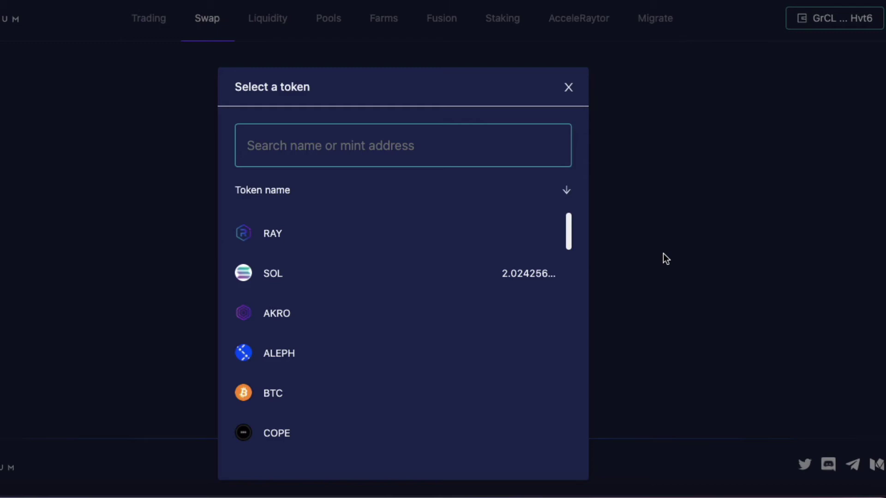
left_click(673, 234)
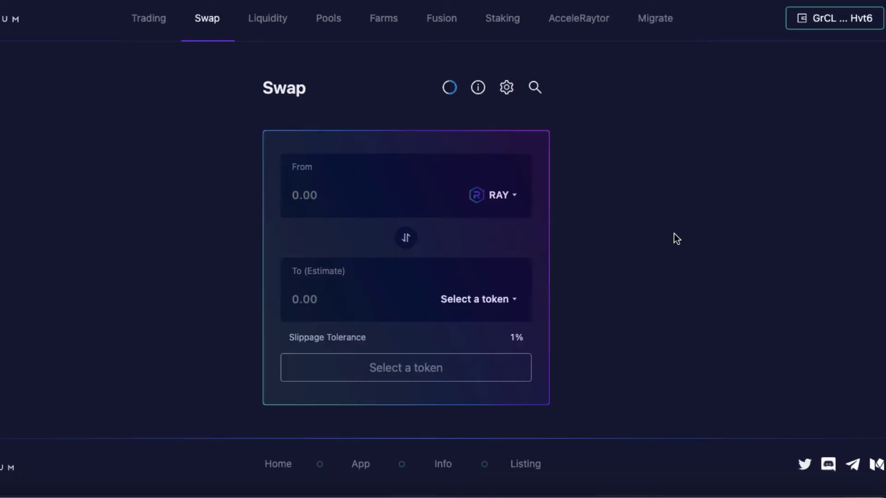
left_click(387, 21)
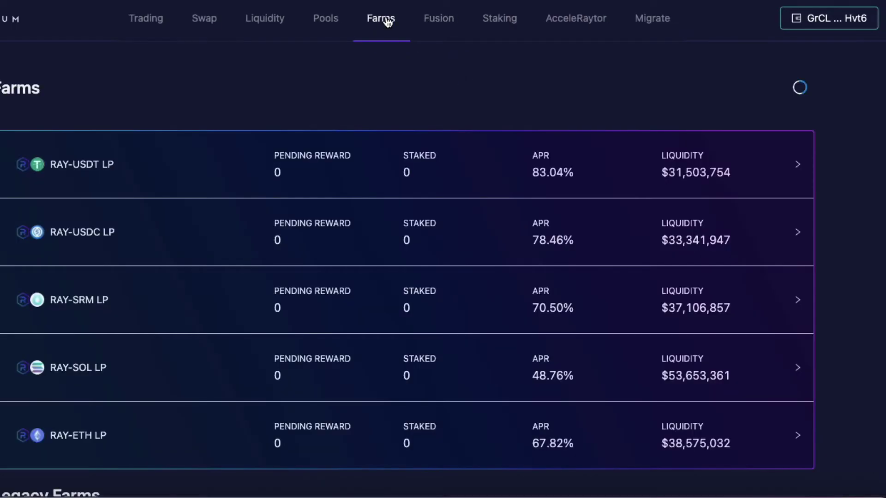
scroll(226, 326, "down", 2)
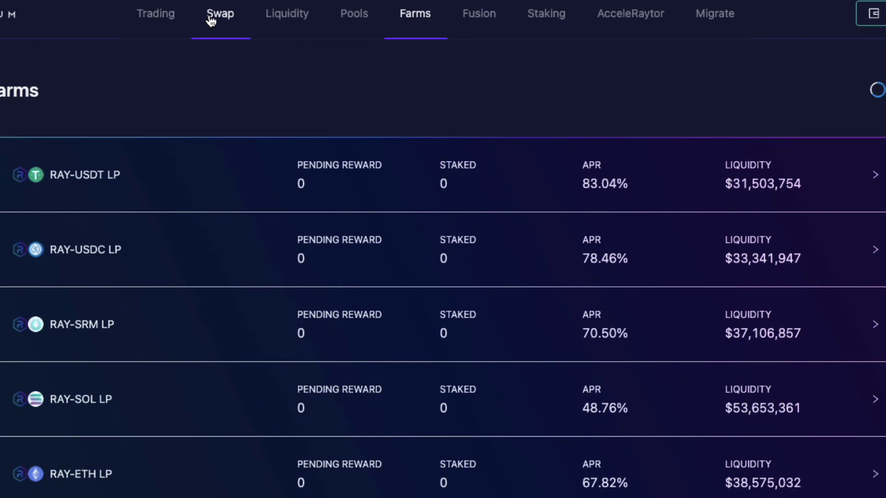
Set the swap to 0.8 SOL into RAY, estimating about 7.156757 RAY
left_click(213, 17)
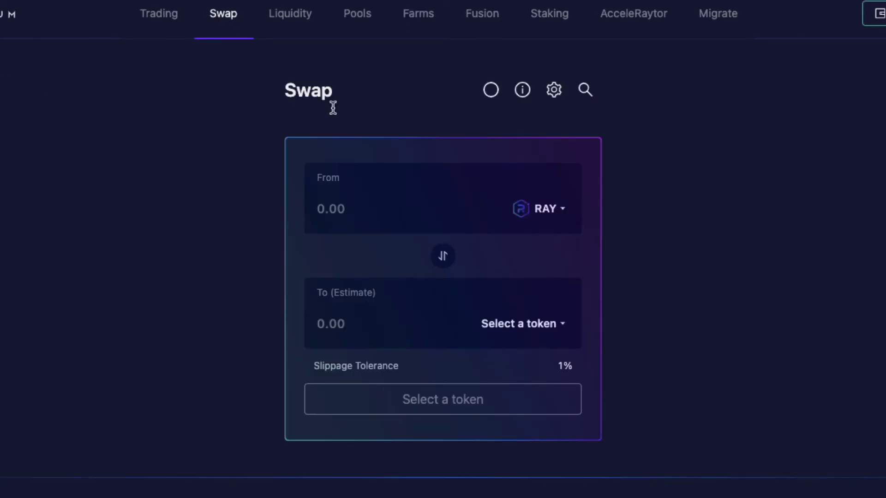
left_click(561, 212)
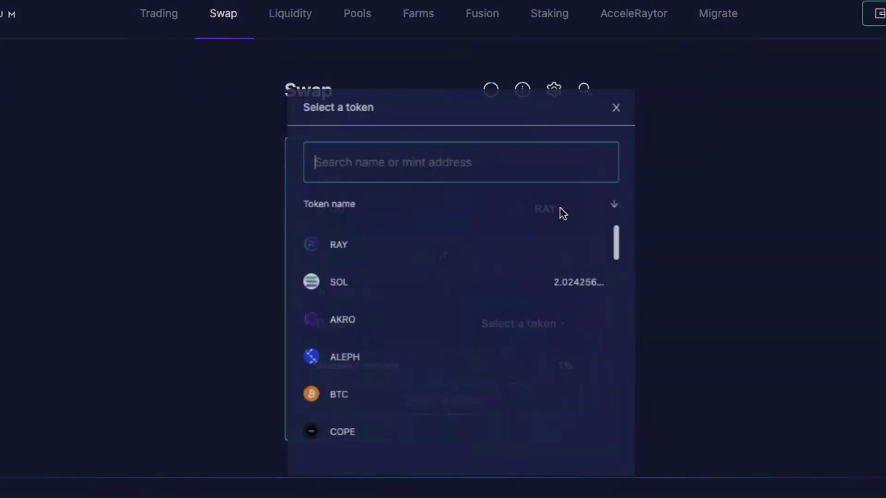
left_click(296, 295)
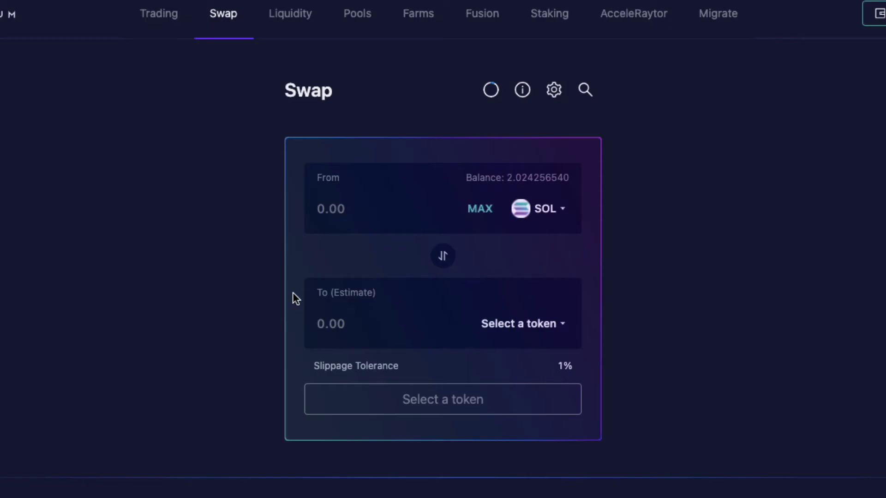
left_click(562, 327)
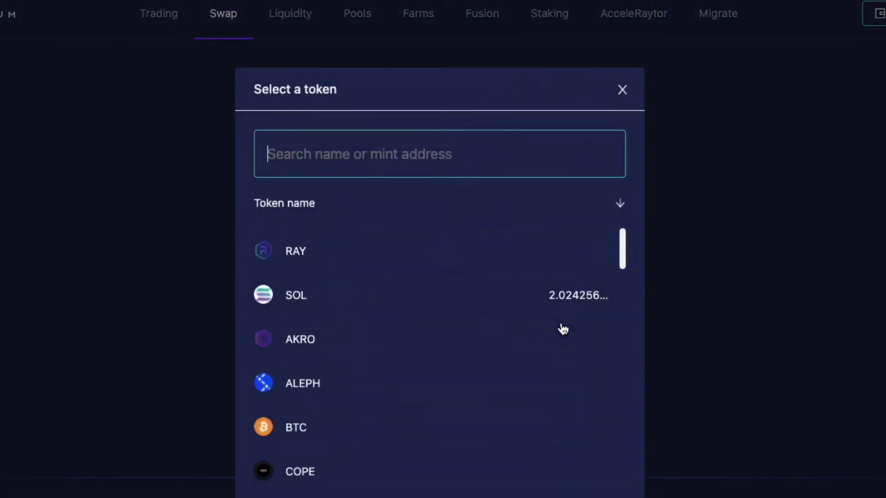
left_click(298, 253)
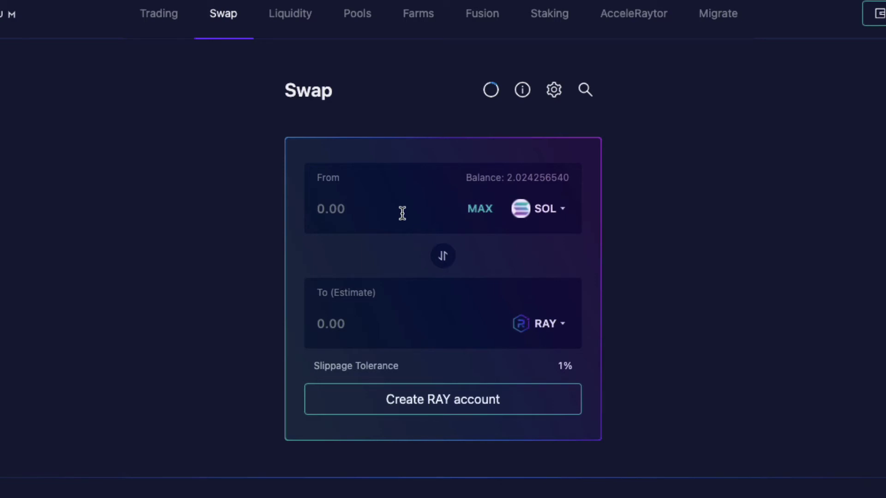
type(".8")
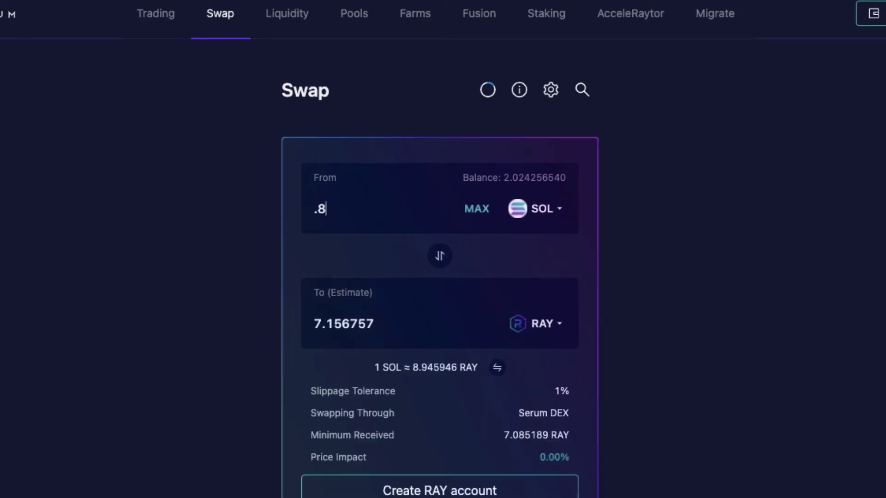
scroll(422, 355, "down", 2)
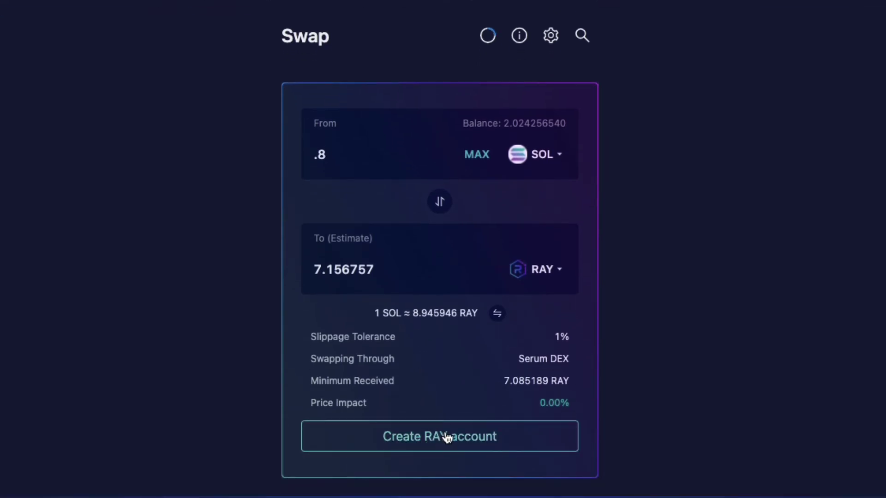
Create the wallet's RAY token account and approve it in Sollet
left_click(446, 436)
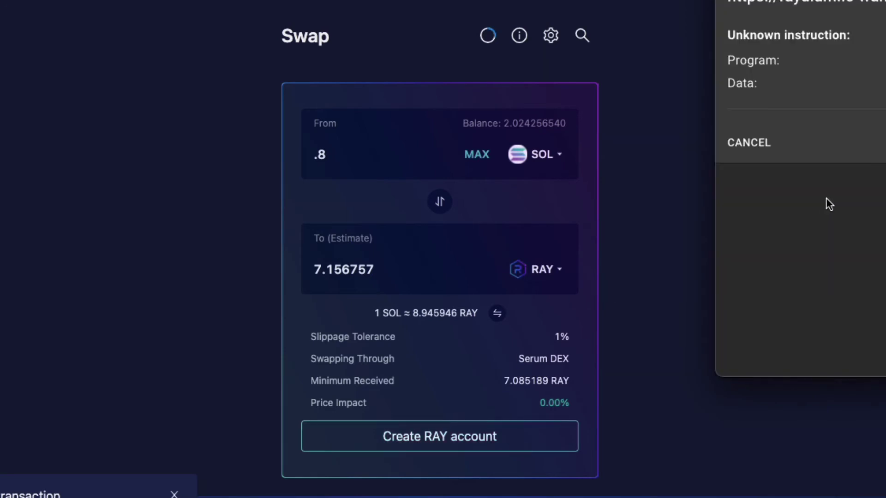
key("Return")
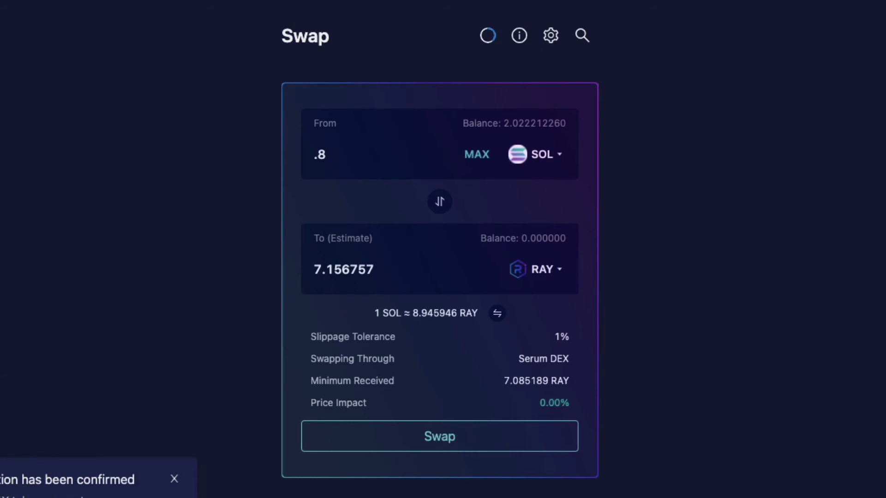
scroll(742, 223, "down", 2)
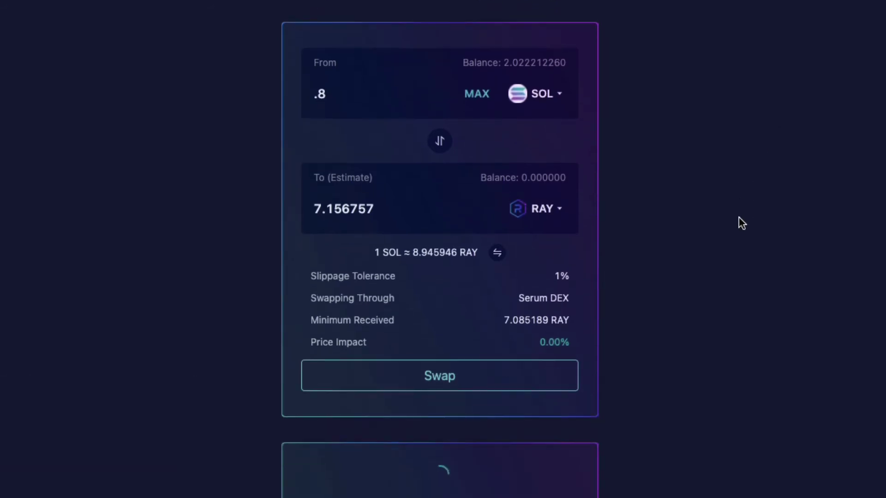
scroll(738, 217, "up", 1)
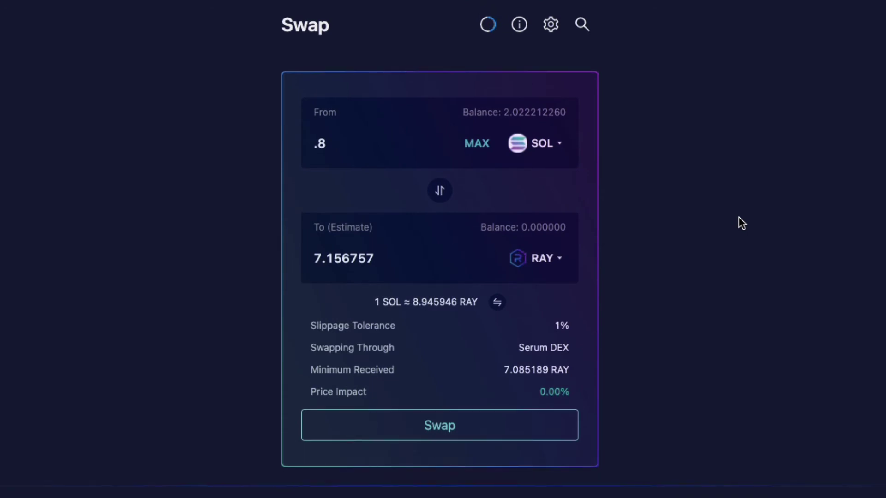
Submit and approve the 0.8 SOL swap, leaving 7.1 RAY and about 1.209 SOL
left_click(448, 421)
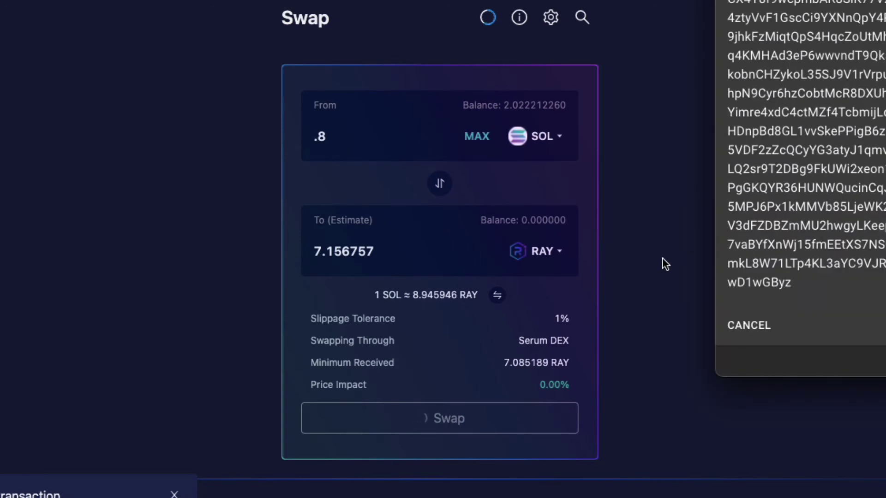
scroll(799, 189, "up", 5)
scroll(800, 190, "down", 6)
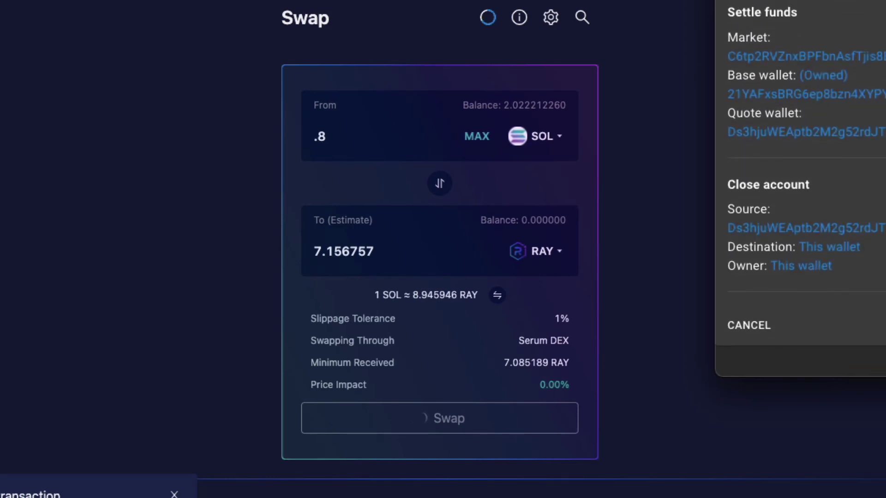
key("Return")
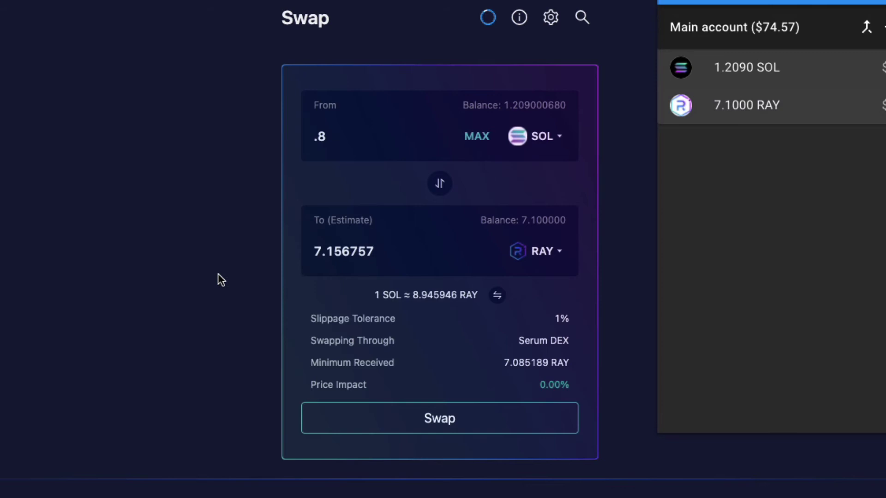
scroll(218, 273, "up", 2)
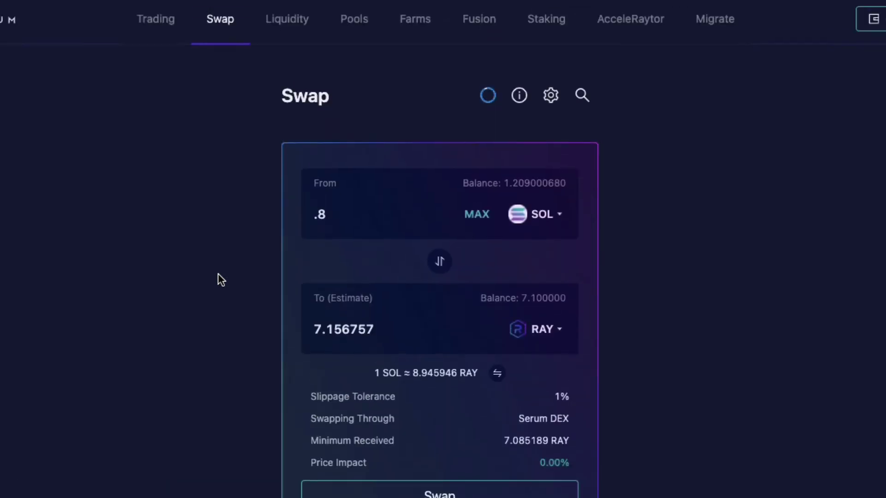
On the add-liquidity page, choose RAY and SOL as the two input tokens
left_click(288, 17)
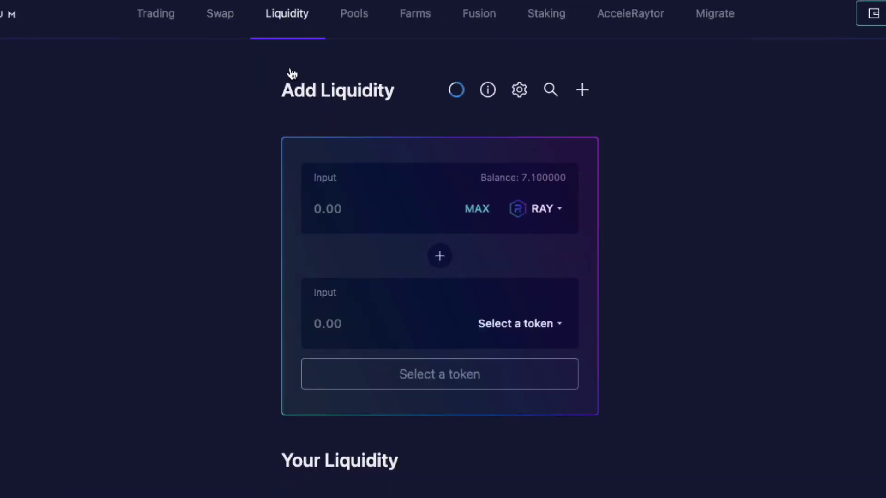
left_click(558, 210)
left_click(296, 251)
left_click(562, 325)
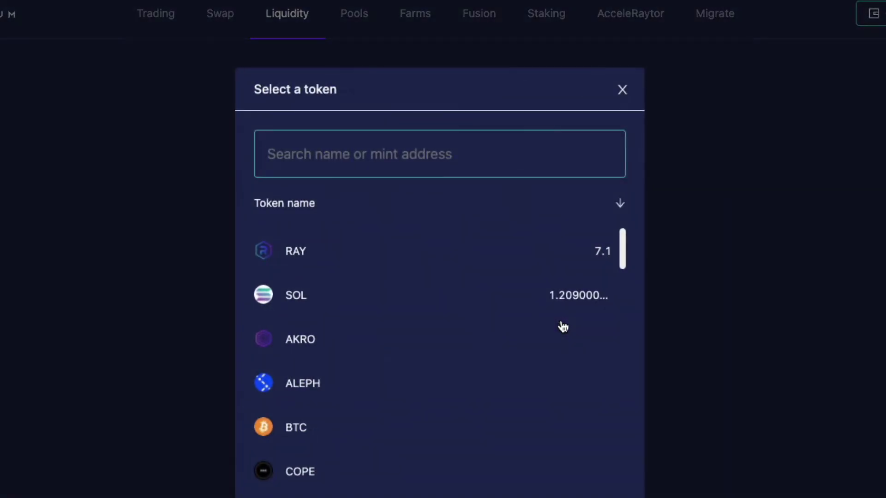
left_click(296, 296)
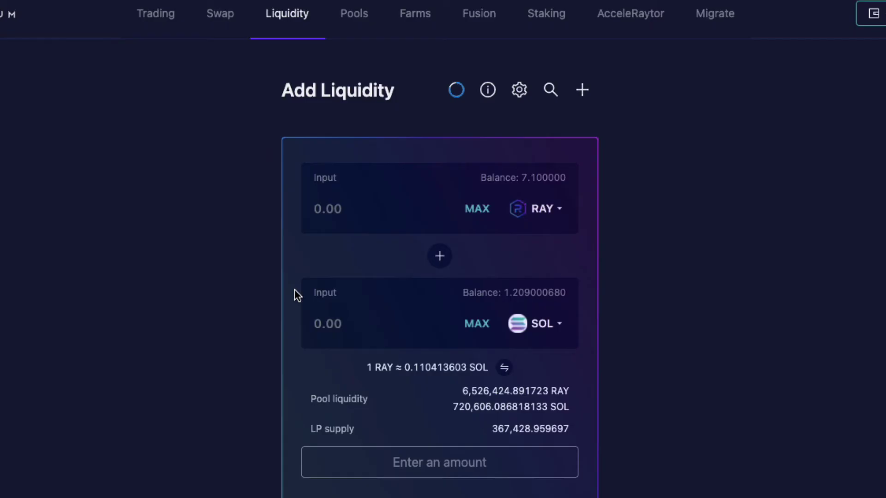
Supply the full 7.1 RAY with about 0.79 SOL to the RAY-SOL pool
left_click(473, 207)
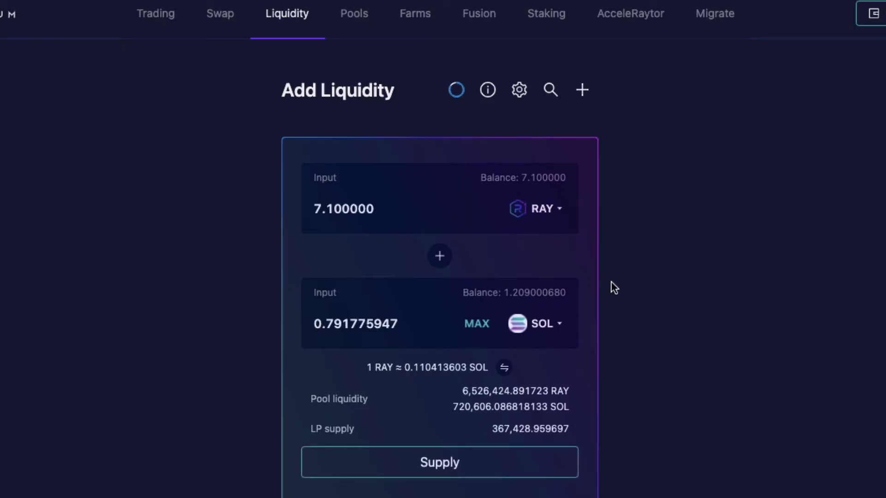
scroll(611, 284, "down", 2)
left_click(427, 382)
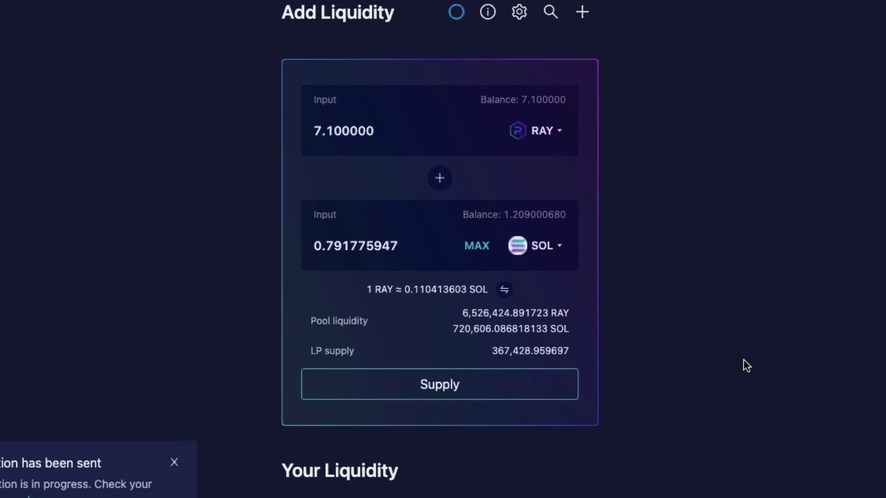
scroll(743, 359, "down", 2)
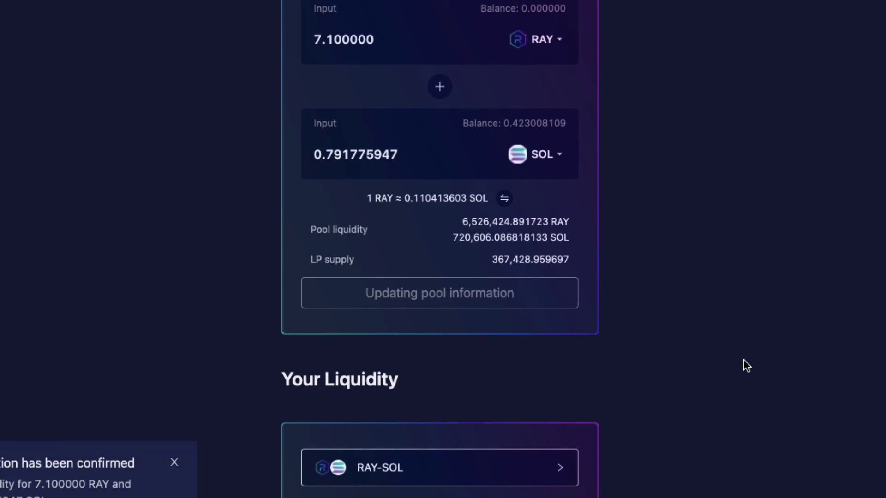
Expand the RAY-SOL position to check 7.099984 RAY and 0.783936520 SOL pooled for 0.39972 LP tokens
left_click(556, 470)
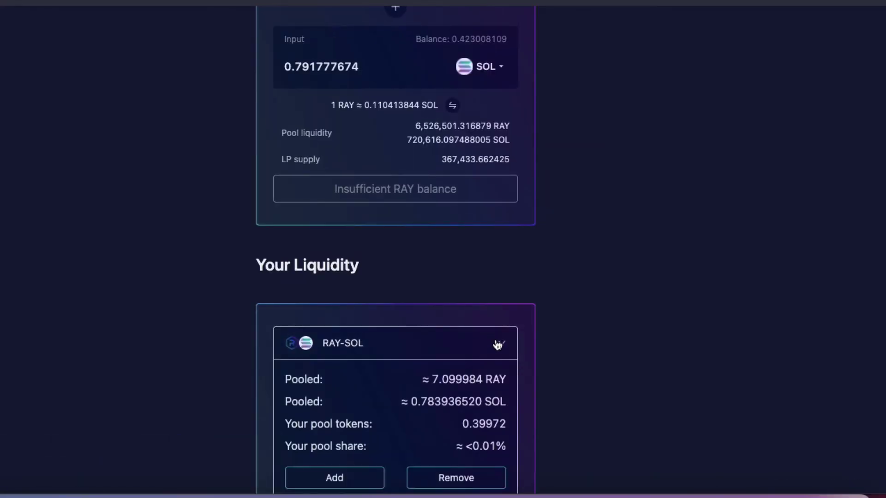
scroll(514, 344, "down", 3)
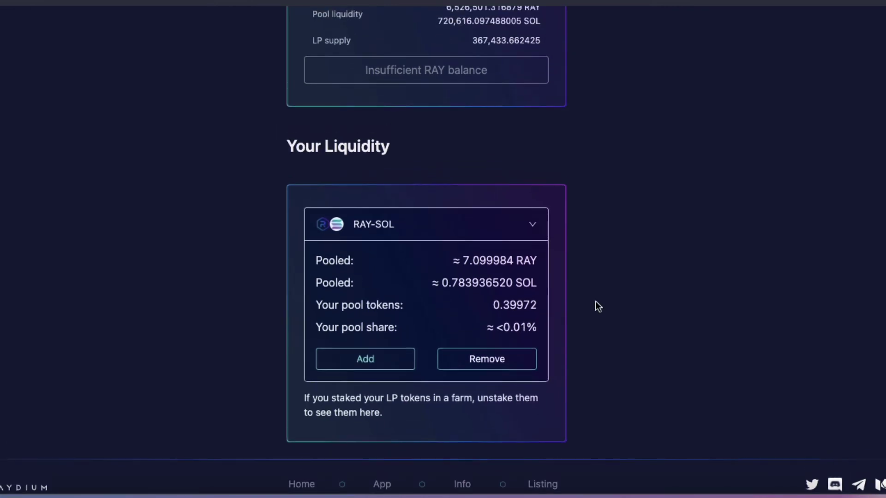
scroll(598, 307, "up", 1)
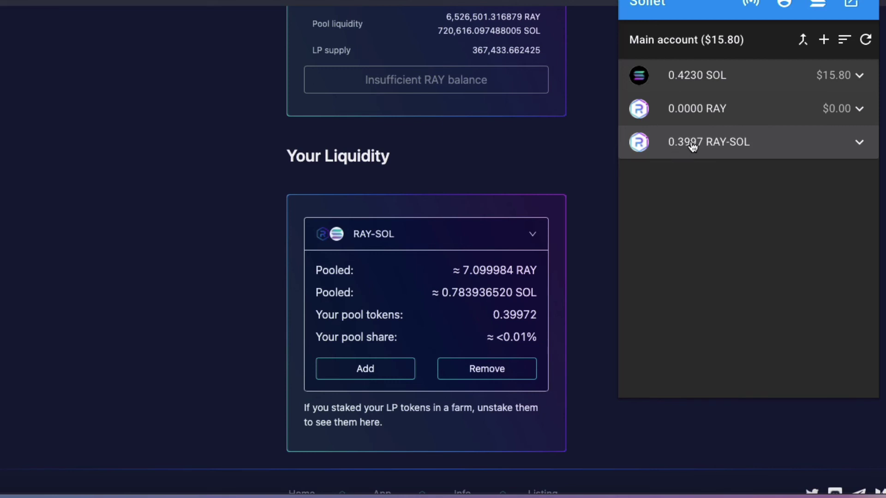
Dismiss the wallet balance window and expand the RAY-SOL LP farm on the Farms page
left_click(222, 259)
scroll(223, 260, "up", 7)
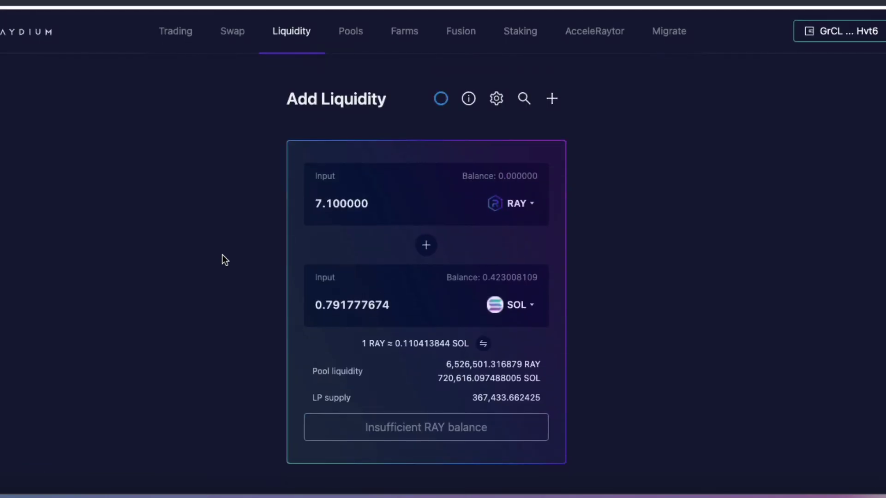
left_click(410, 28)
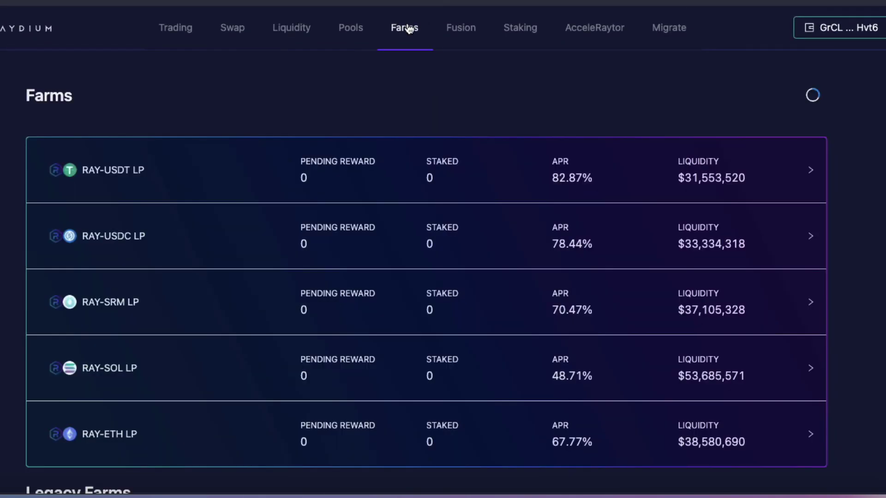
scroll(369, 199, "down", 1)
scroll(368, 198, "down", 3)
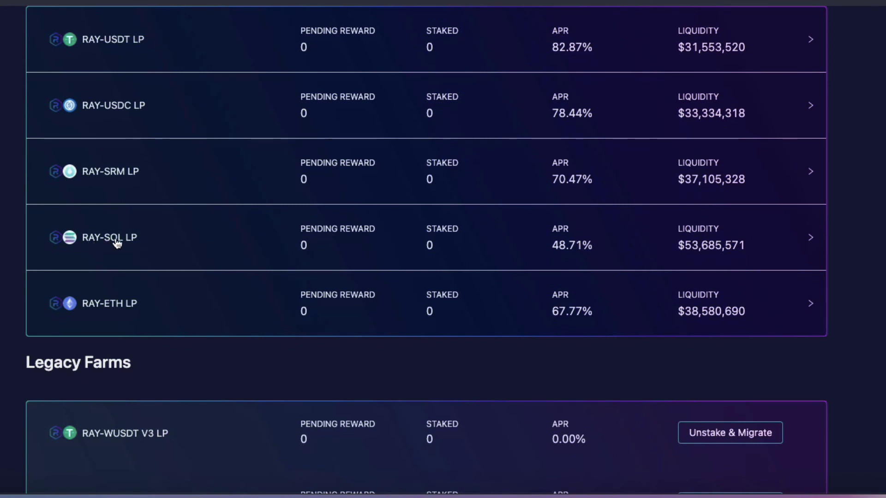
left_click(808, 239)
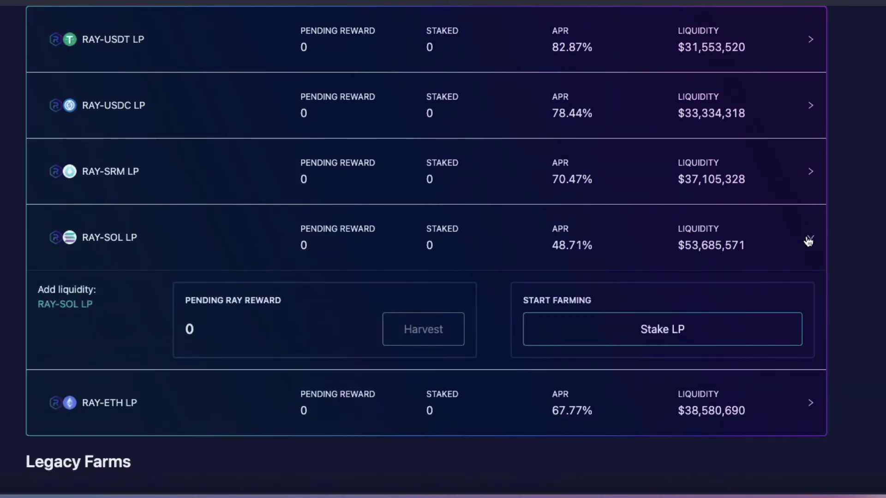
Stake the full 0.399720 RAY-SOL LP balance and approve the transaction in the wallet
left_click(568, 317)
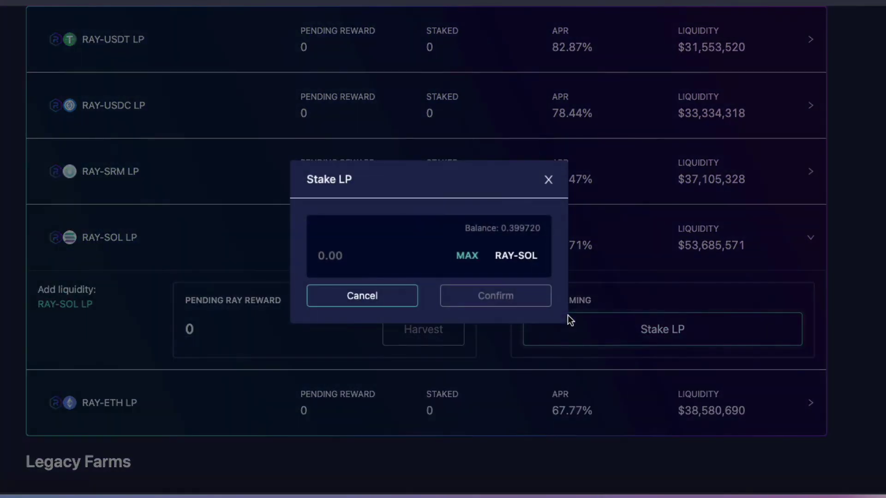
left_click(467, 255)
left_click(478, 296)
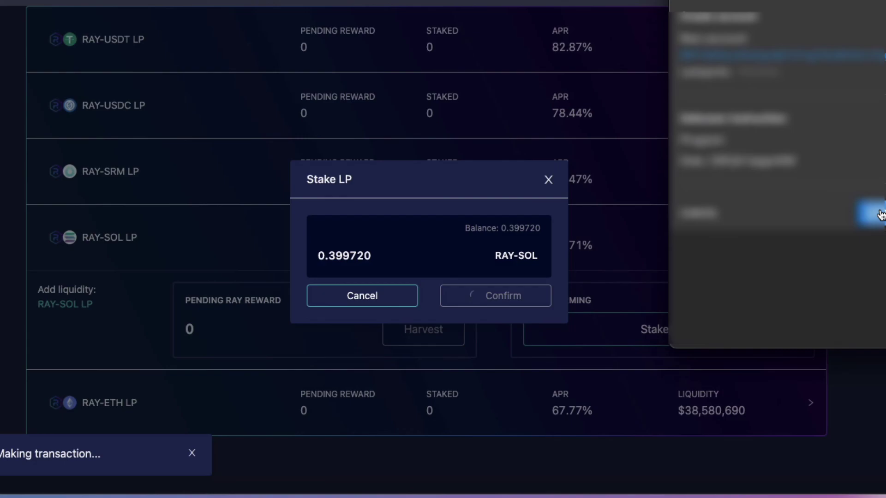
left_click(880, 214)
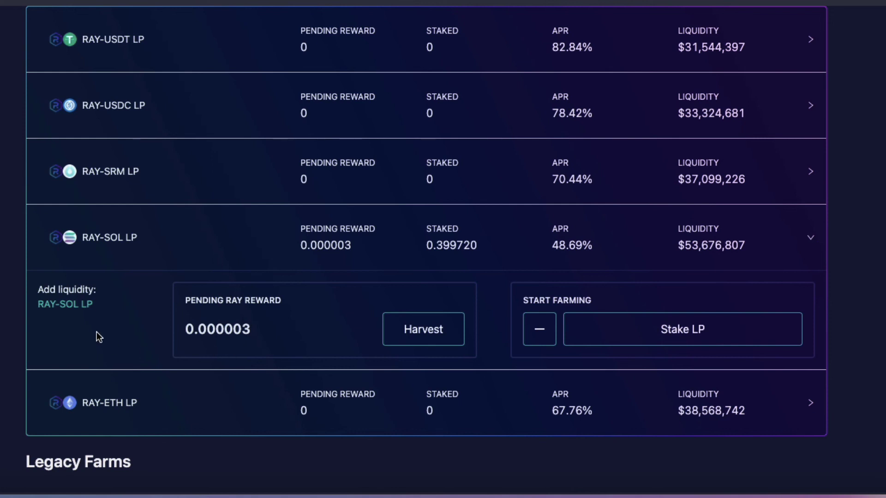
scroll(7, 351, "down", 2)
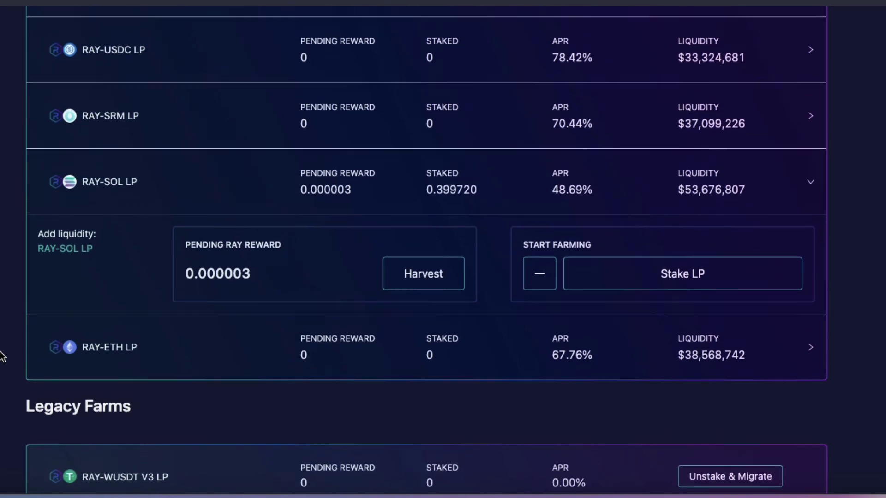
scroll(2, 356, "up", 4)
scroll(2, 356, "down", 5)
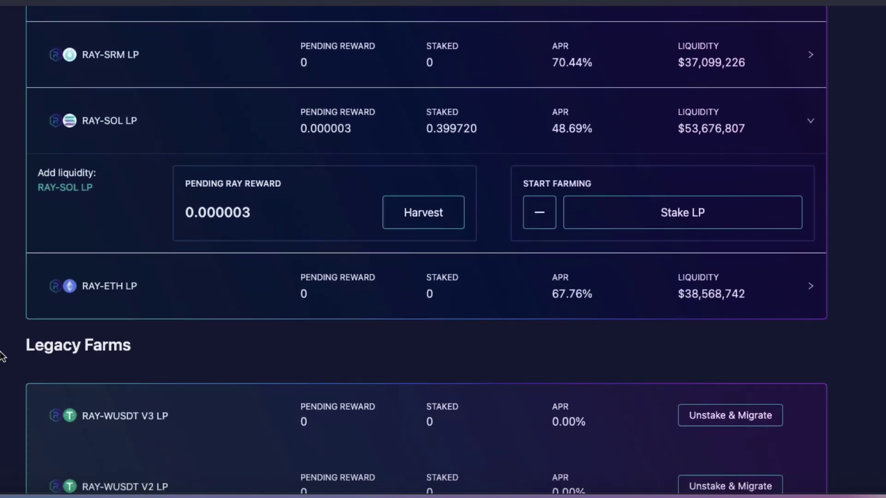
scroll(2, 356, "up", 5)
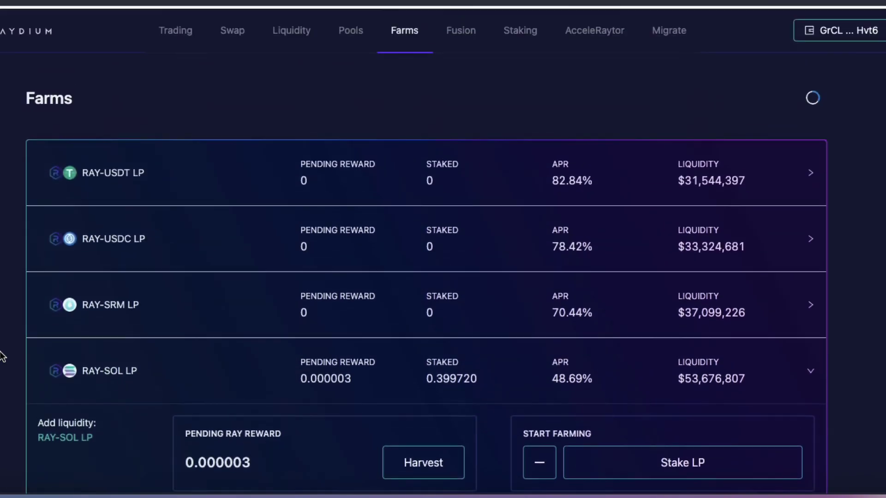